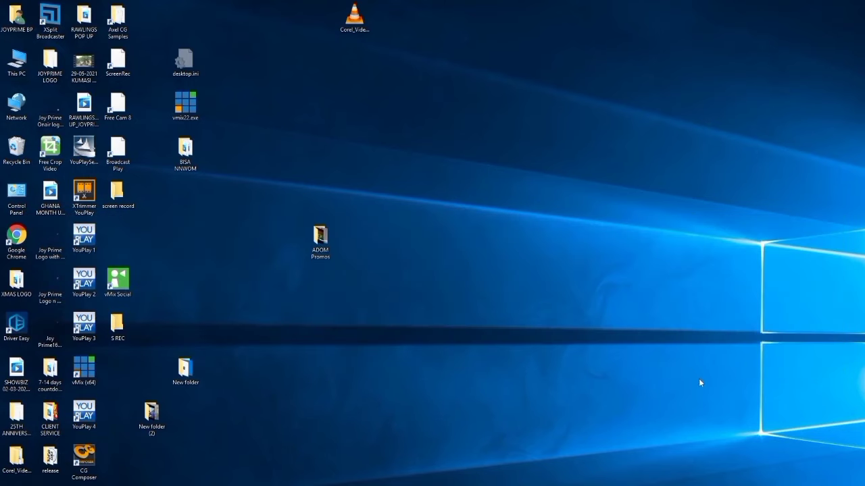
- Search 'jovision vms' in Chrome and download the VMS-6100 for PC installer, VMS-6100_setup_v2.0.0.0.exe
double_click(17, 236)
left_click(621, 227)
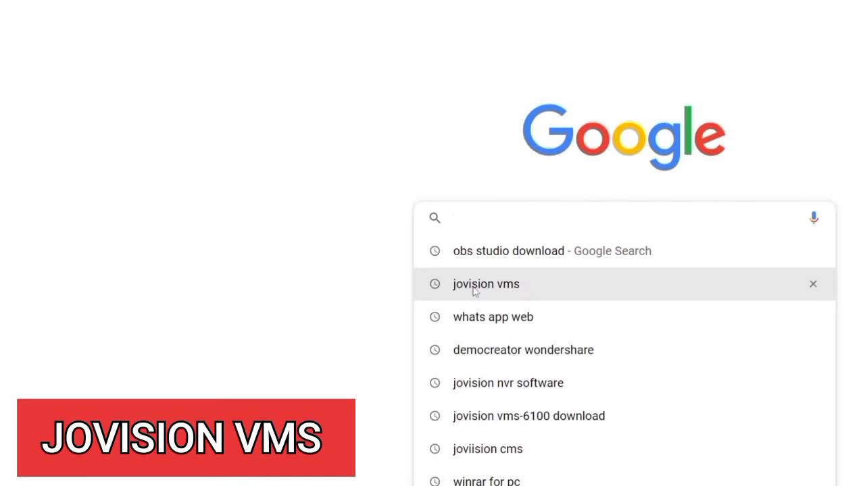
left_click(474, 291)
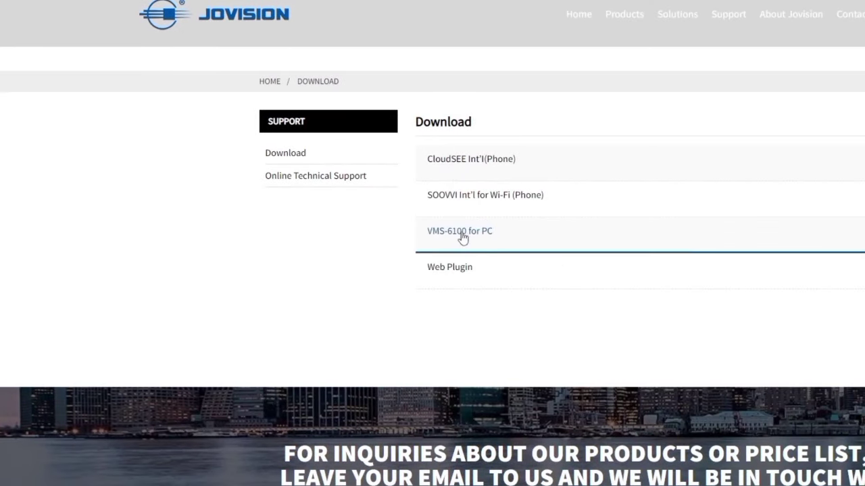
left_click(463, 238)
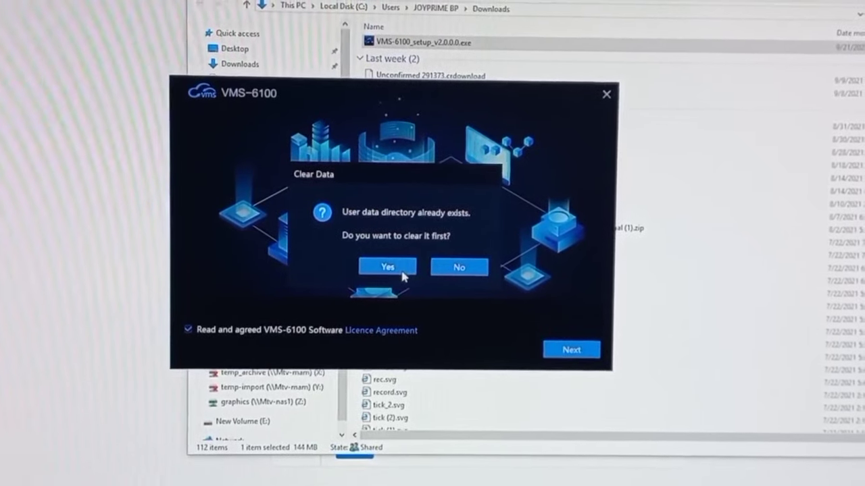
- Clear old user data and install to C:\Program Files (x86)\VMS-6100 with the client set to start
left_click(406, 273)
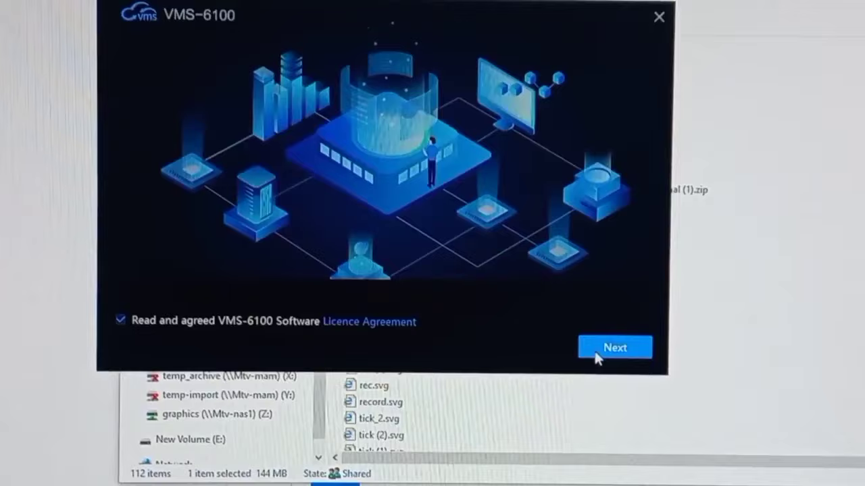
left_click(586, 343)
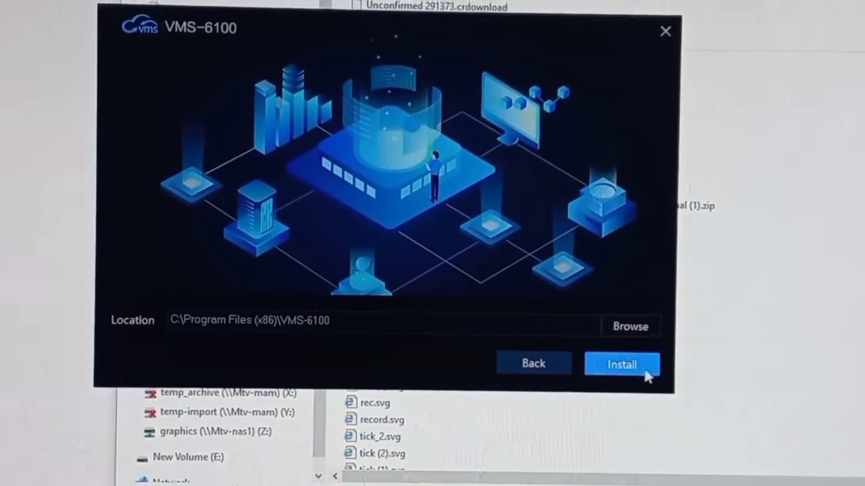
left_click(635, 375)
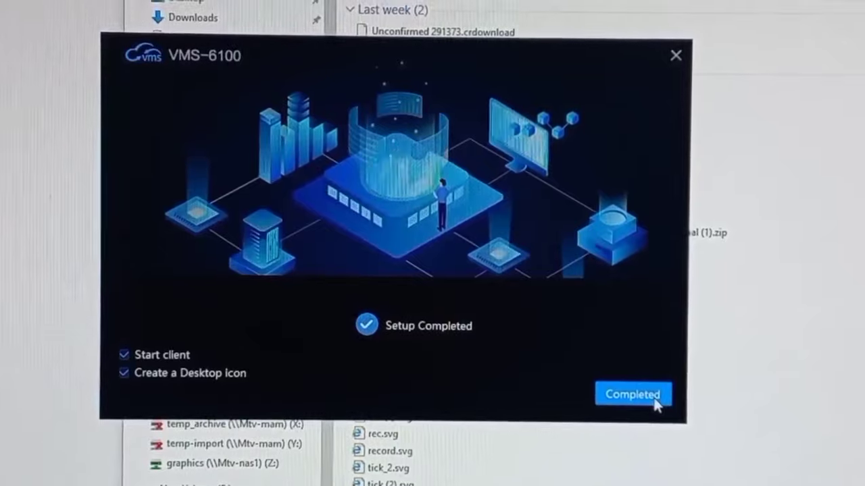
left_click(629, 391)
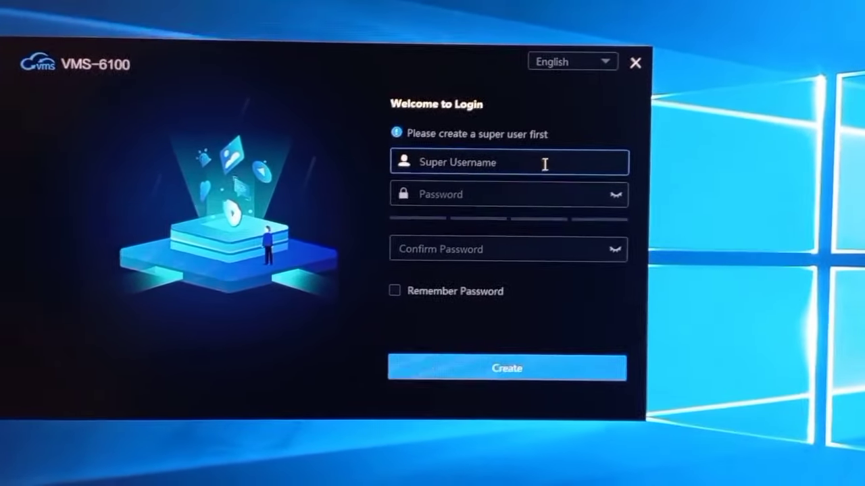
- Create super user 'TEST' with a password, answer the security questions, and log in
type("TEST")
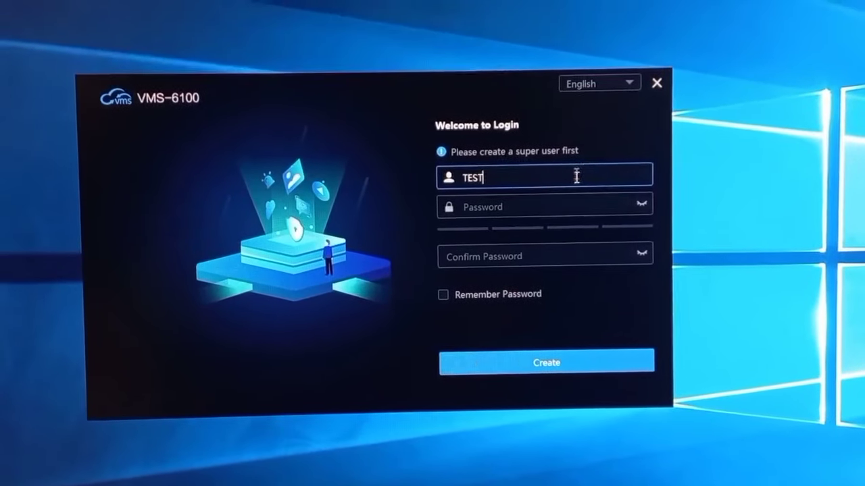
left_click(491, 198)
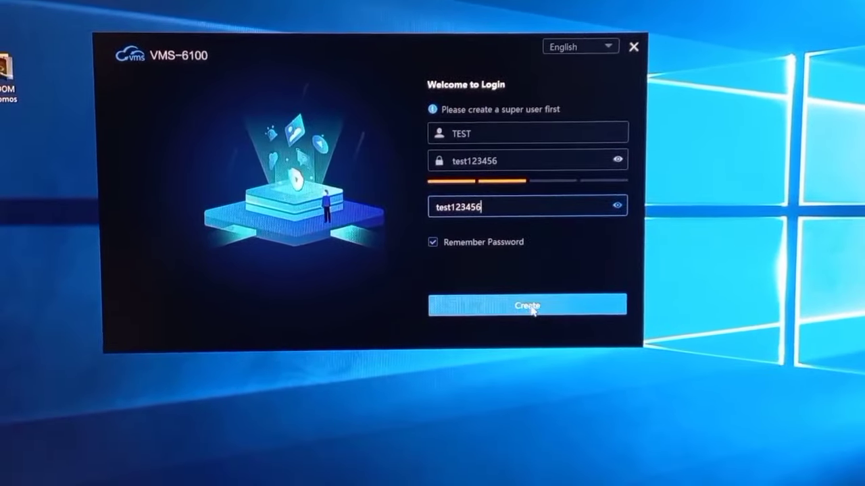
left_click(531, 307)
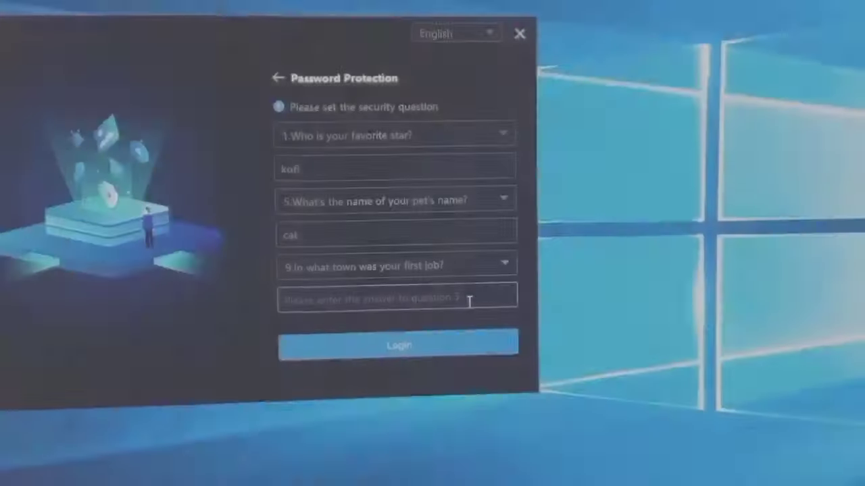
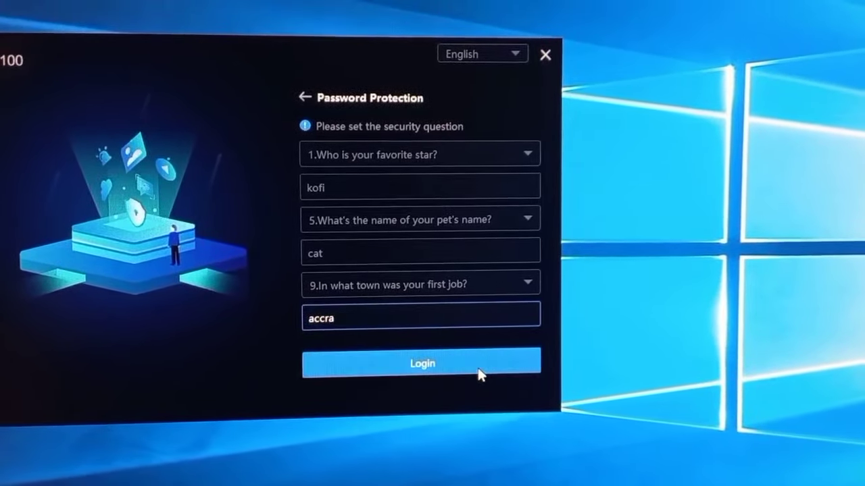
left_click(481, 369)
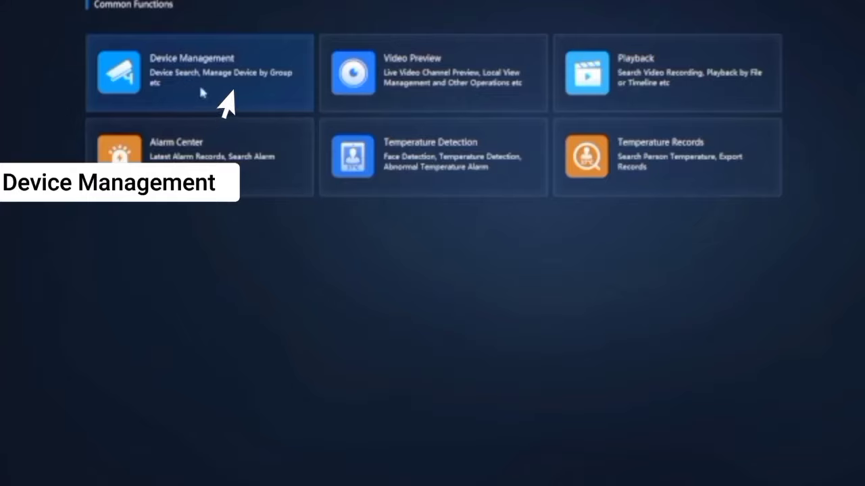
- Add online cameras 192.168.3.93 and 192.168.3.64 in Device Management, then go back home
left_click(201, 93)
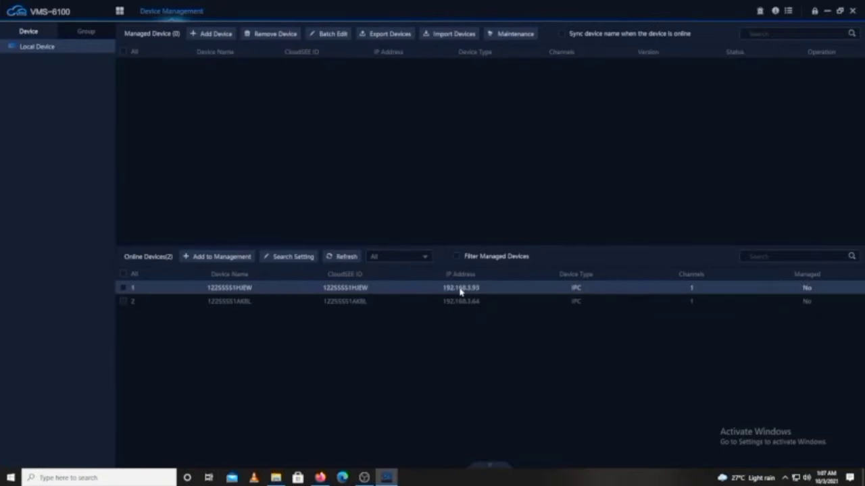
double_click(460, 291)
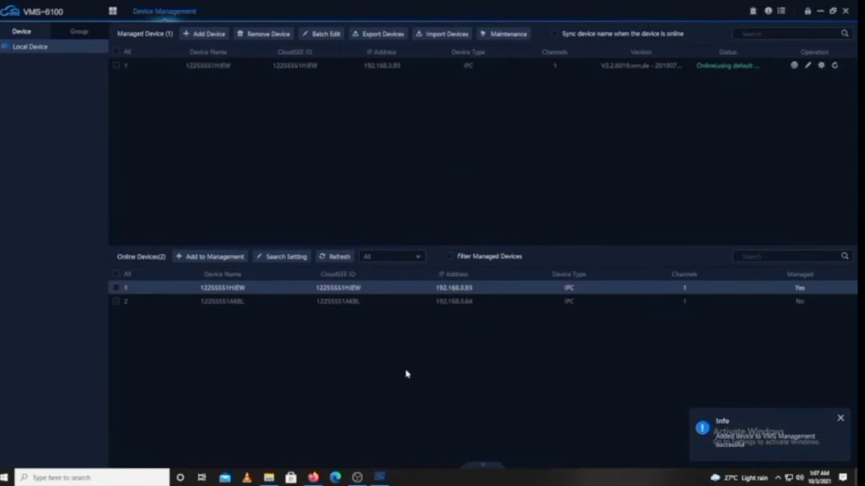
double_click(465, 302)
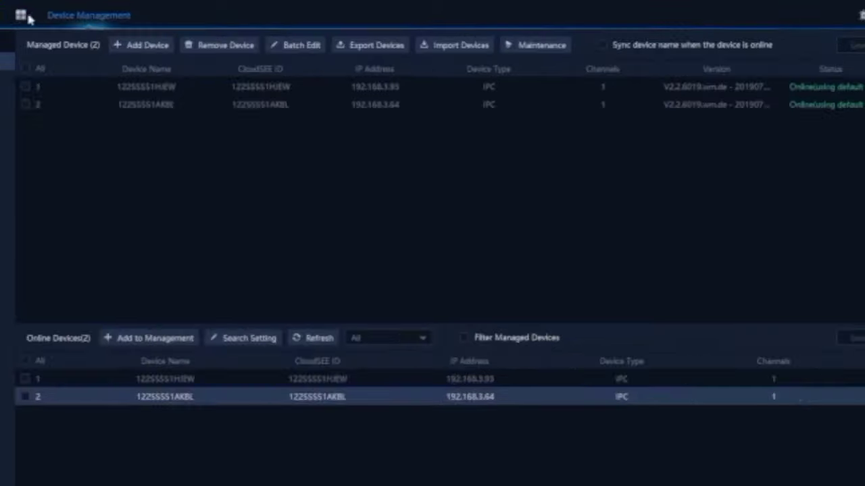
left_click(20, 15)
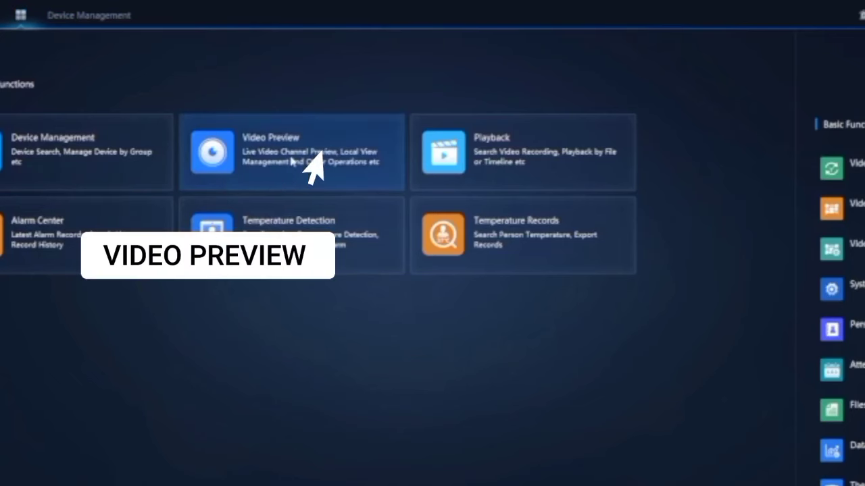
- In Video Preview, expand the IPC group and show the second camera in the top-right pane
left_click(284, 174)
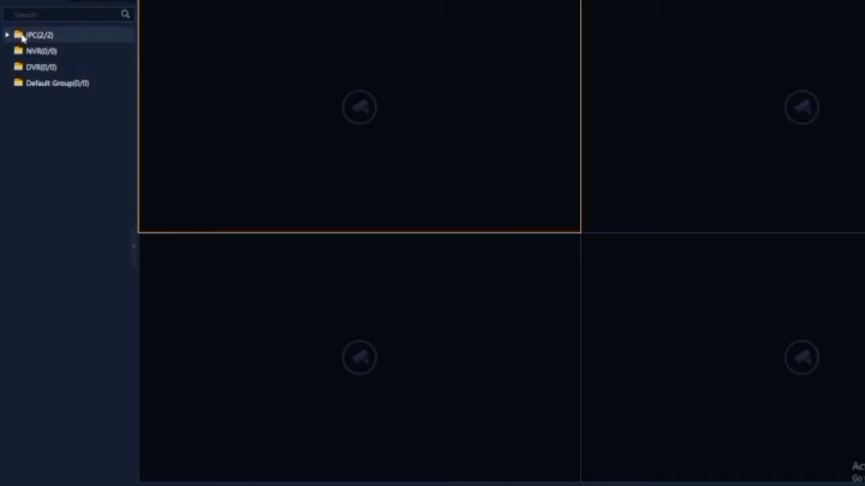
left_click(7, 35)
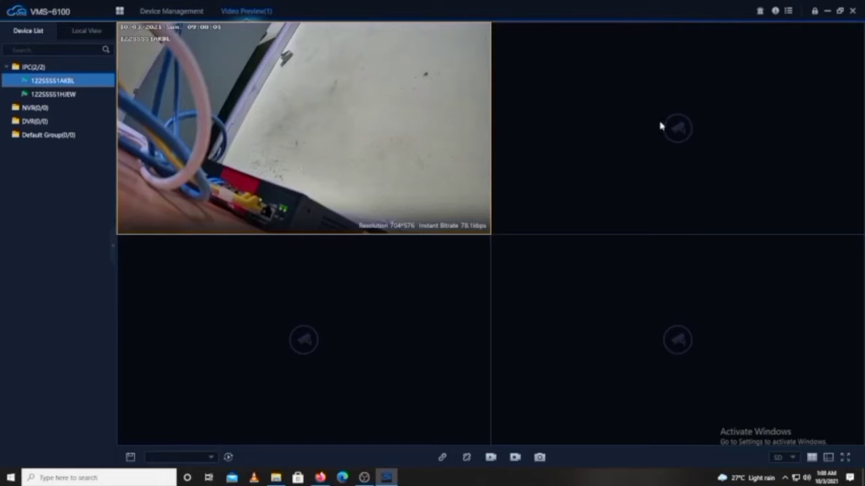
left_click(661, 126)
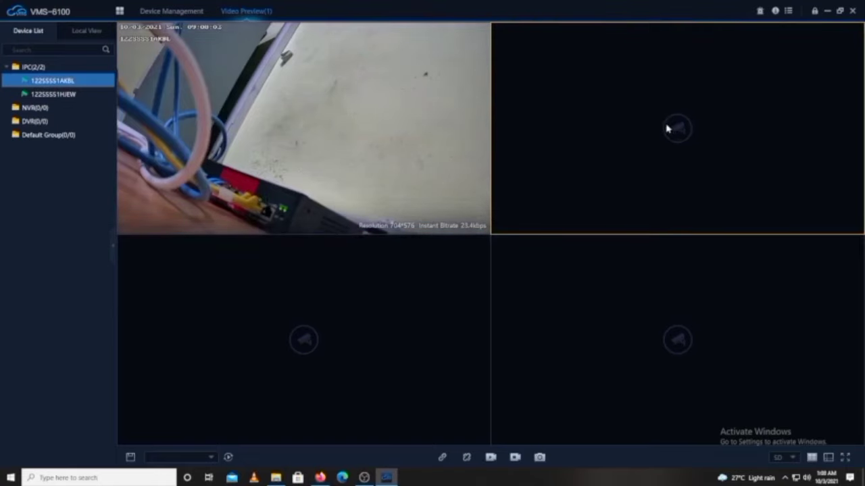
double_click(49, 95)
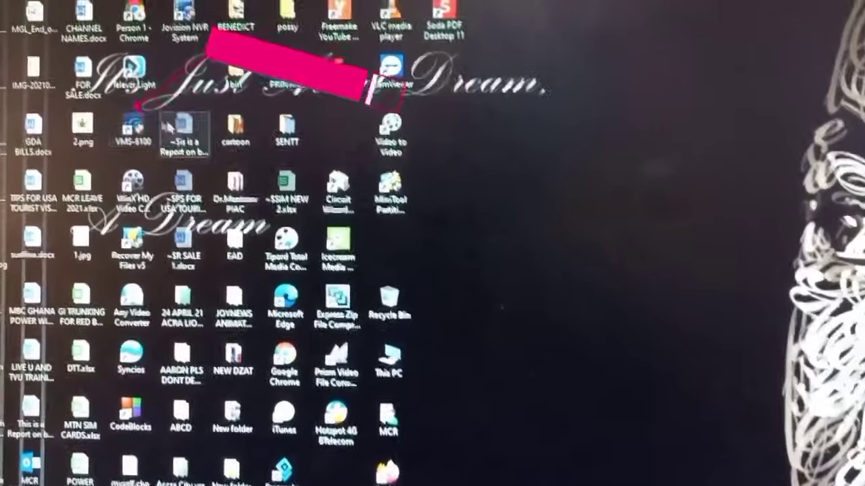
- Relaunch VMS-6100 from its desktop icon and log in with the account password
double_click(133, 128)
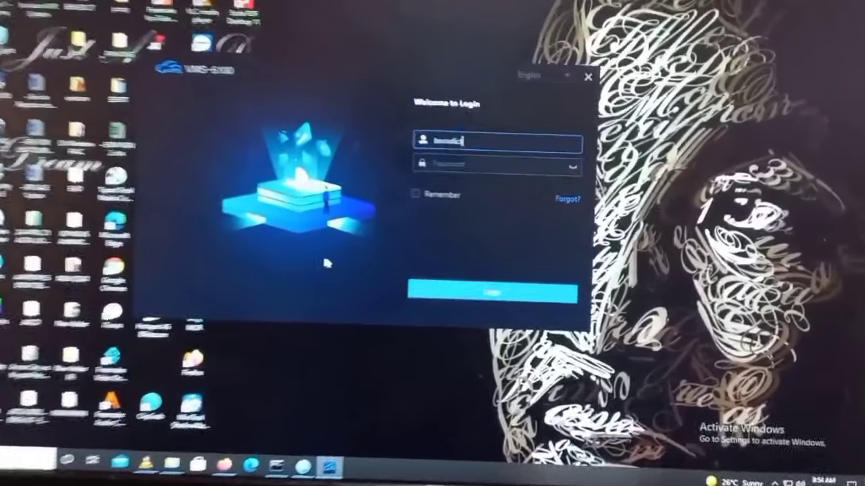
left_click(472, 157)
type("*******")
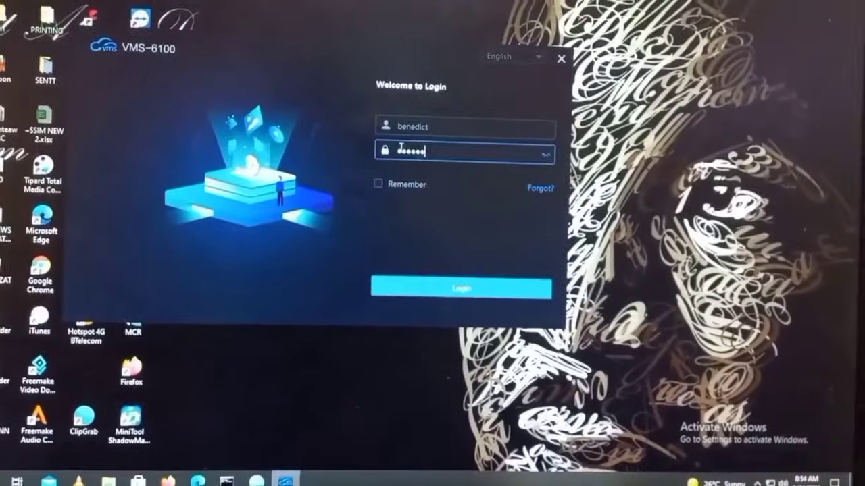
type("****")
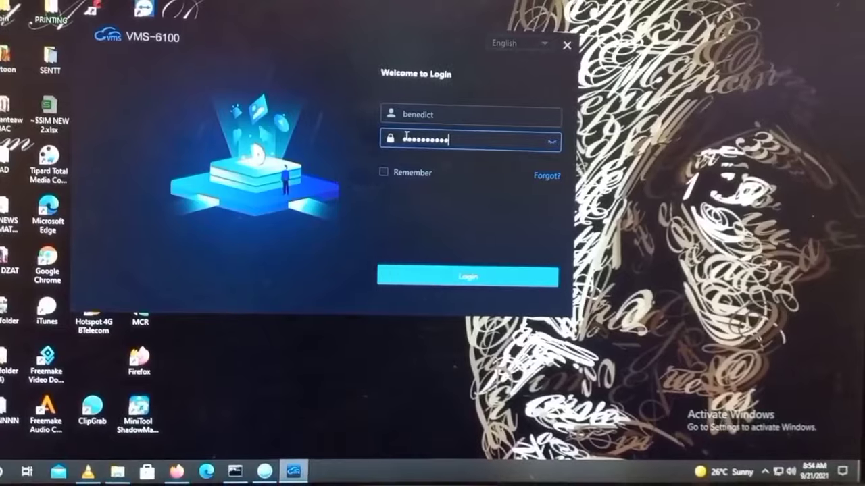
type("*")
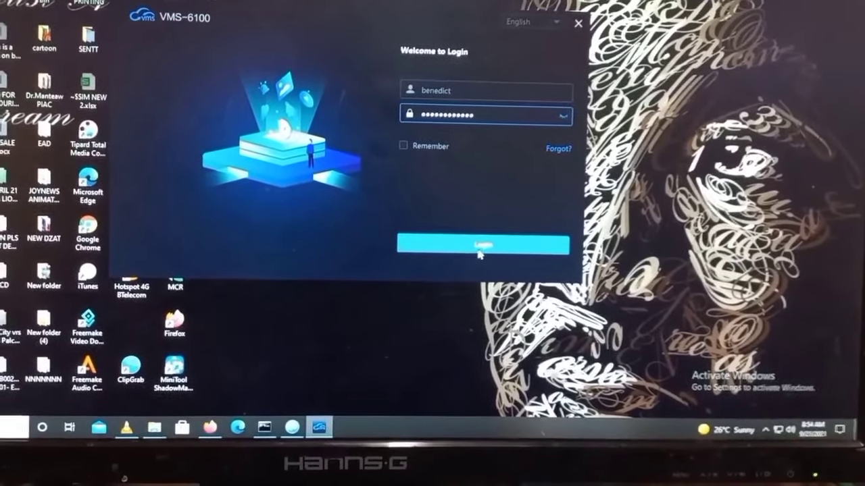
left_click(482, 245)
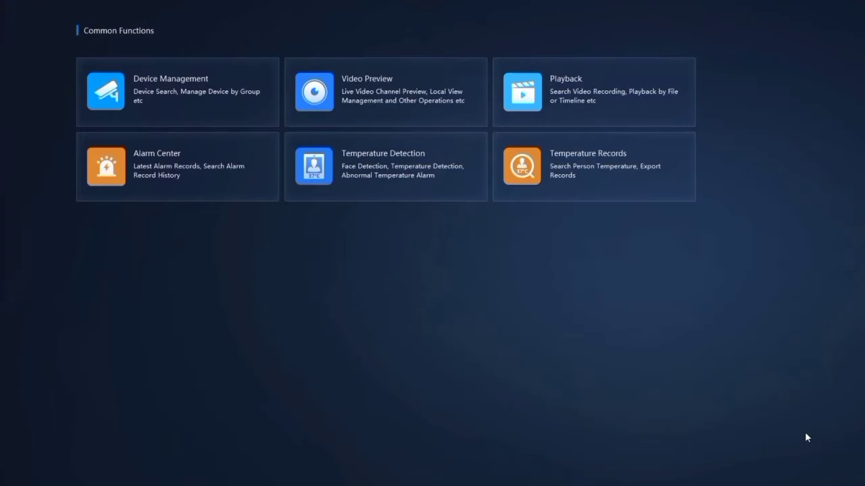
- Confirm both cameras are managed, then open Video Preview and expand the IPC (2/2) group
left_click(162, 102)
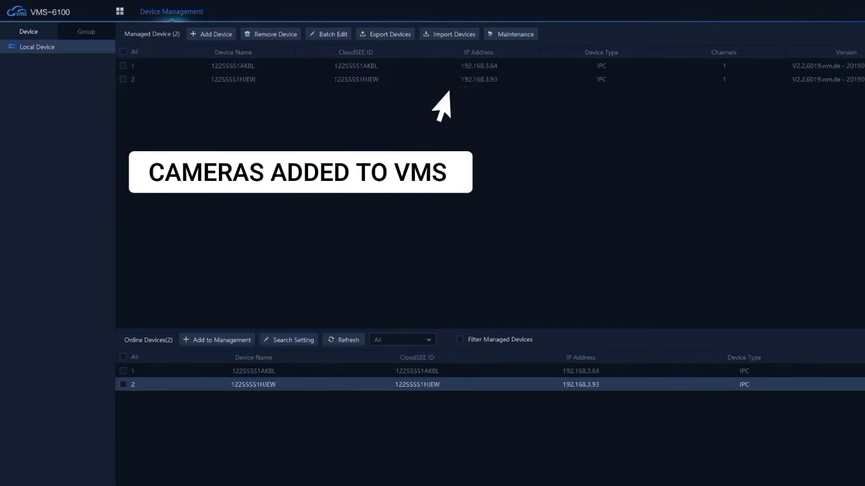
left_click(119, 13)
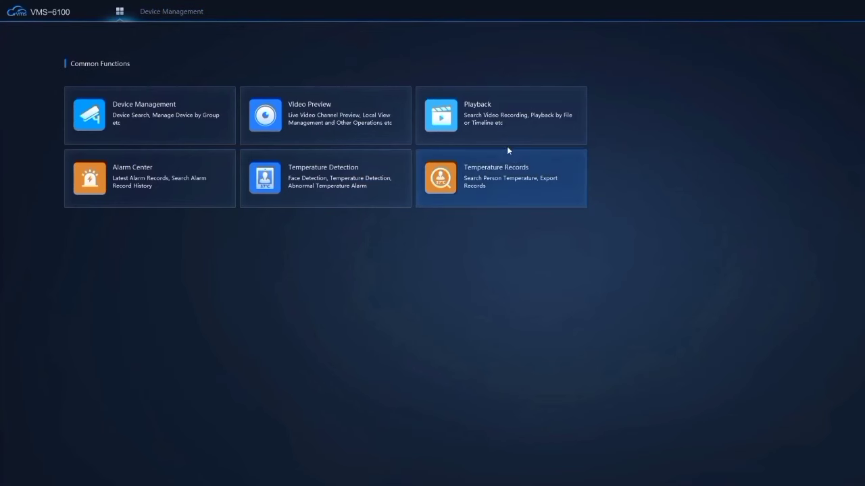
left_click(345, 125)
left_click(6, 68)
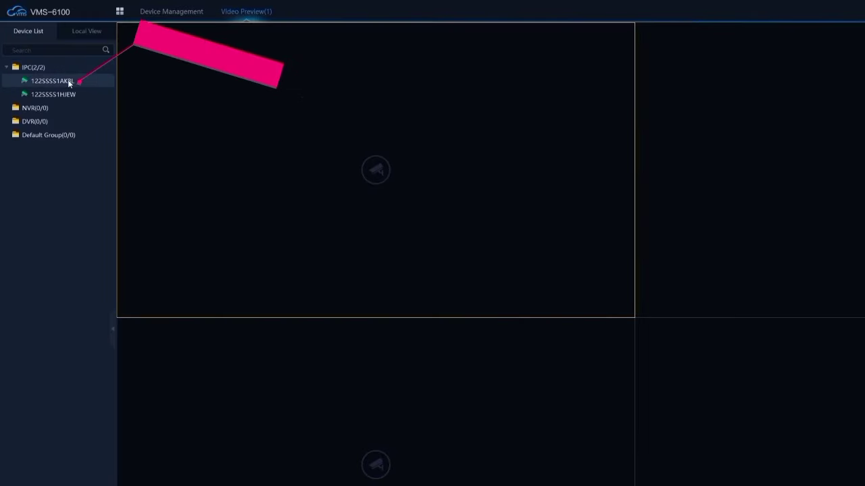